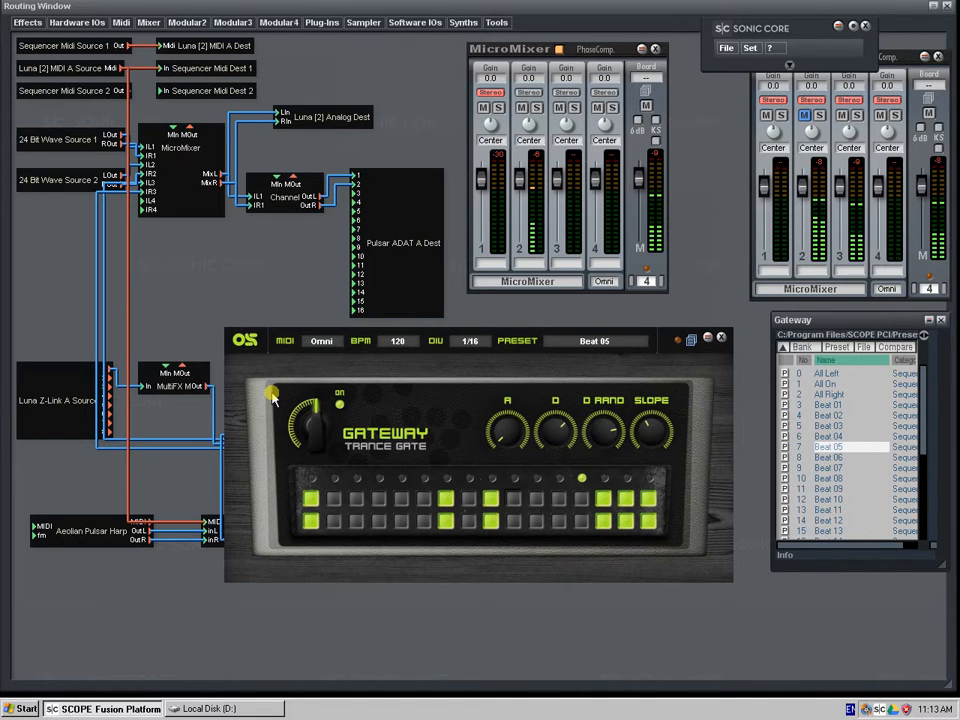
- Inspect the Aeolian Pulsar Harp synth panel, close it, and nudge its module slightly in the routing
click(102, 532)
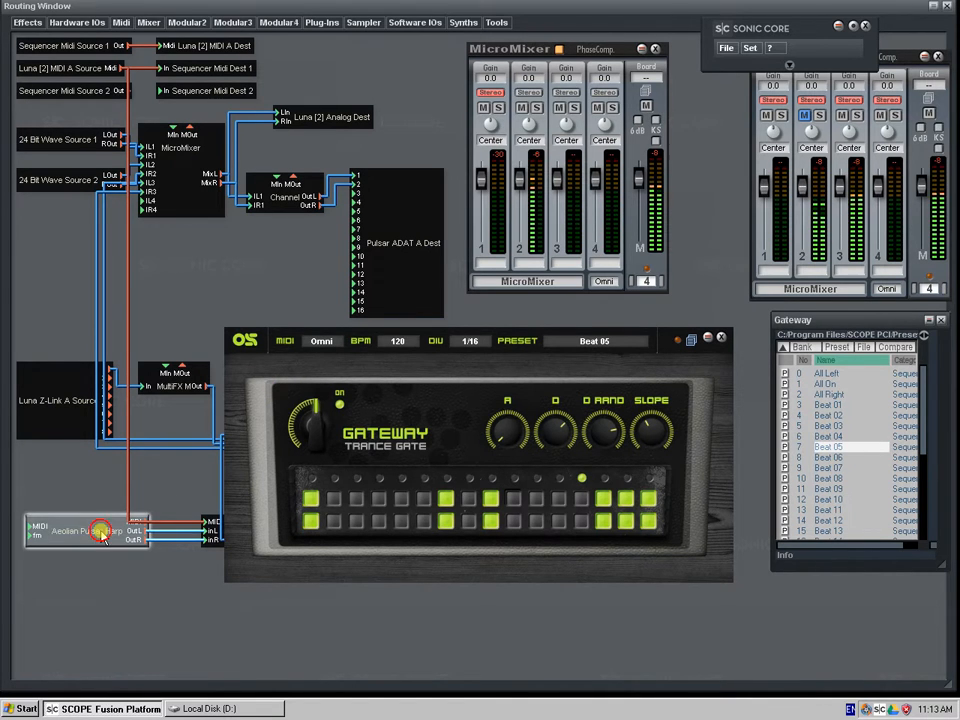
double_click(102, 532)
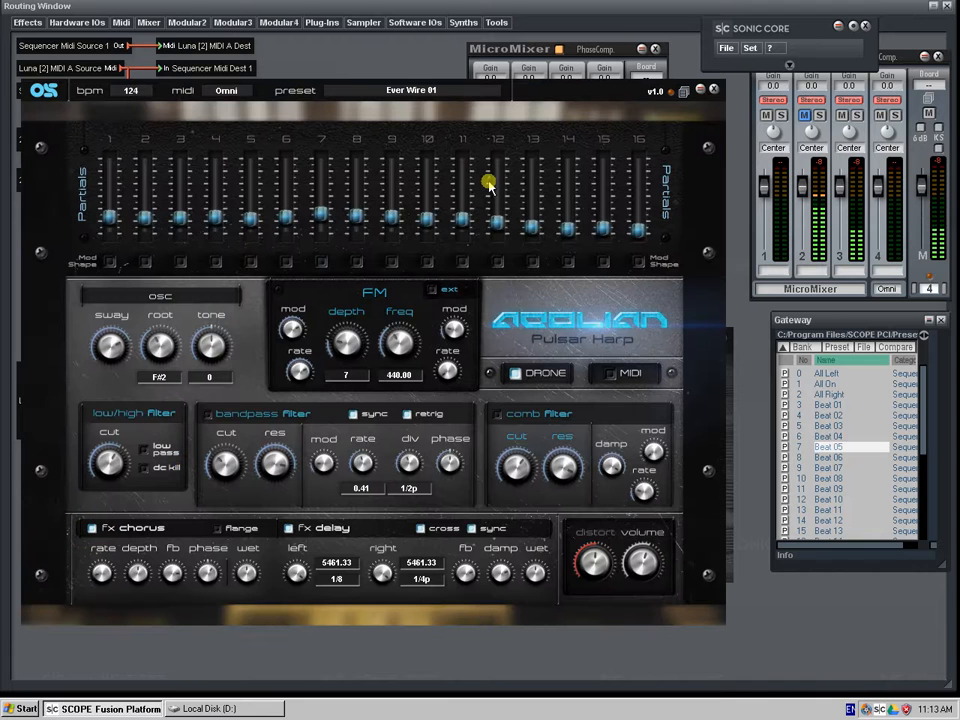
click(712, 89)
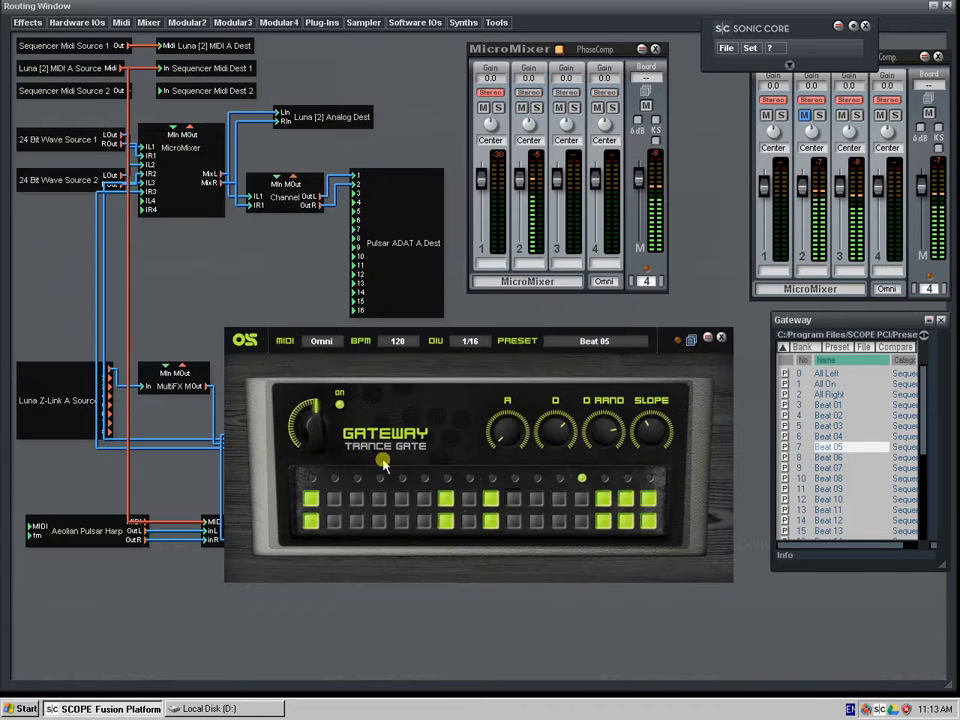
drag(83, 541, 91, 546)
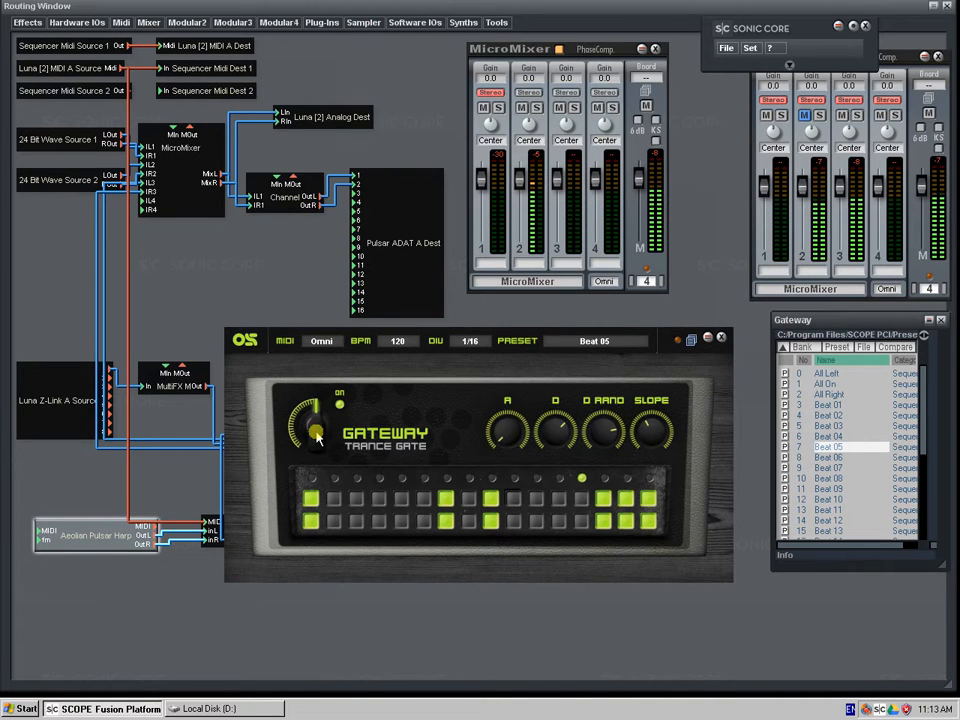
- Switch the Gateway trance gate off and back on to compare the sound, and nudge the Aeolian Pulsar Harp module
scroll(313, 437, up, 2)
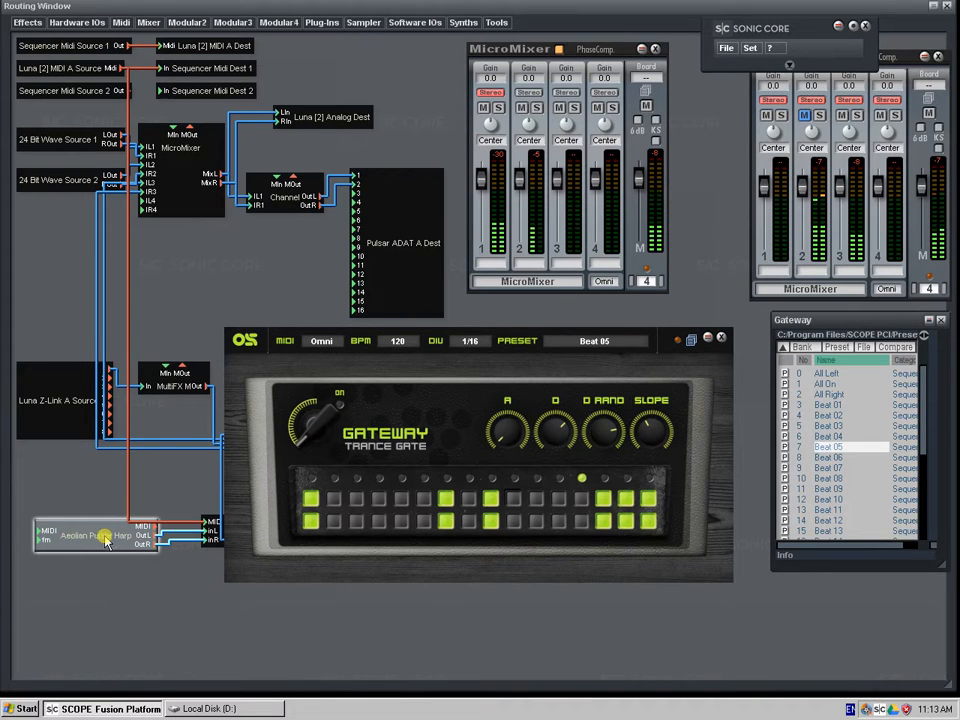
click(320, 428)
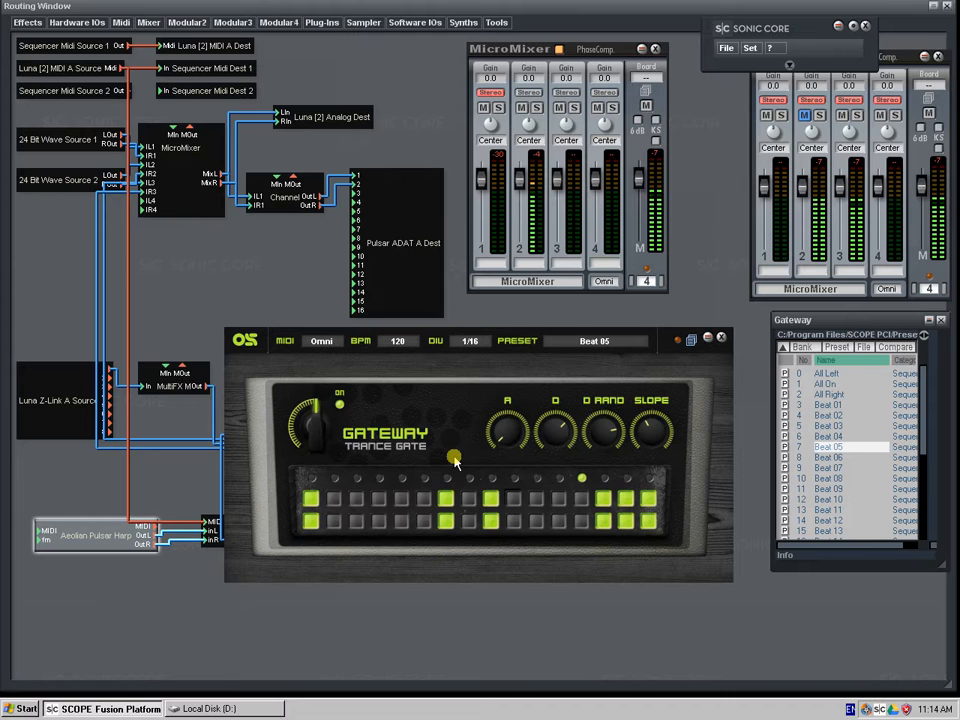
drag(135, 545, 113, 542)
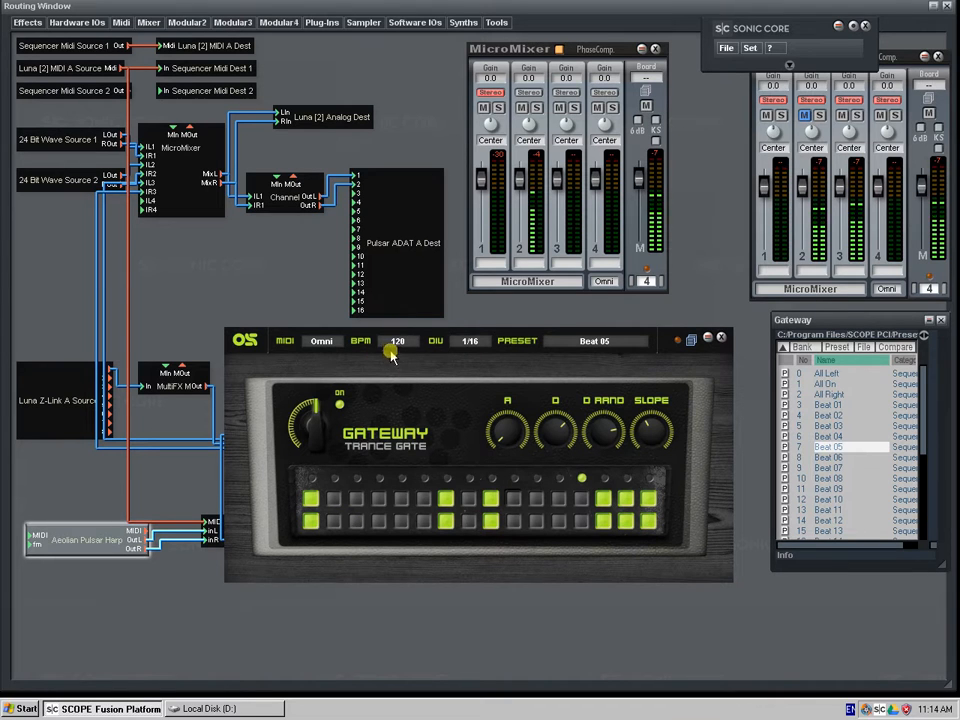
- Toggle gate steps in the Beat 05 pattern and readjust the D and D RAND knobs
click(313, 500)
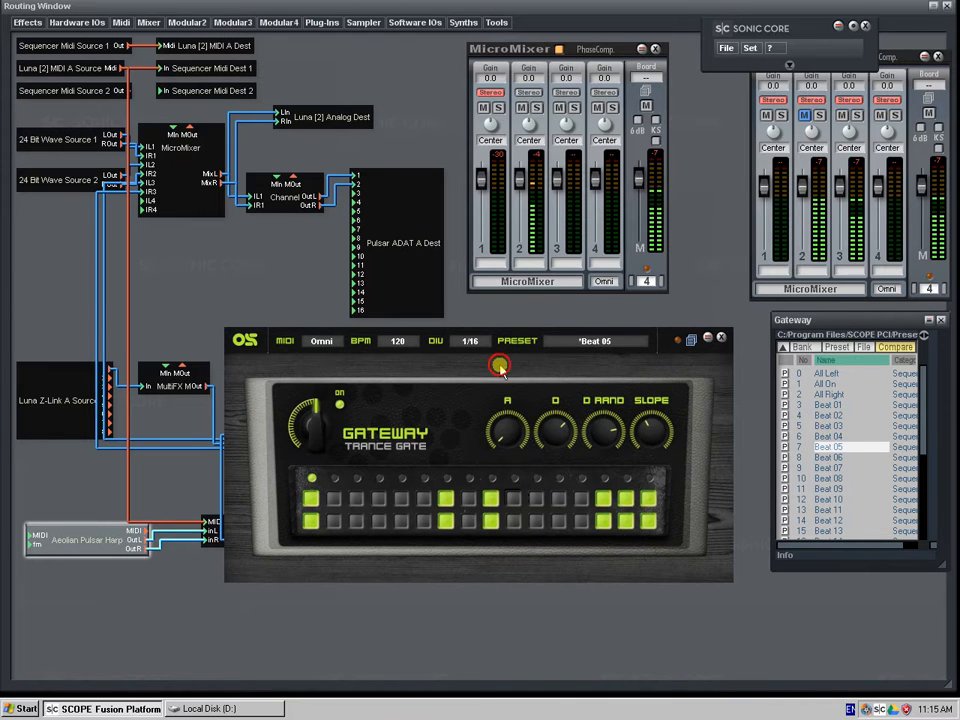
mouse_move(500, 367)
mouse_down()
mouse_move(509, 392)
mouse_move(503, 378)
mouse_up()
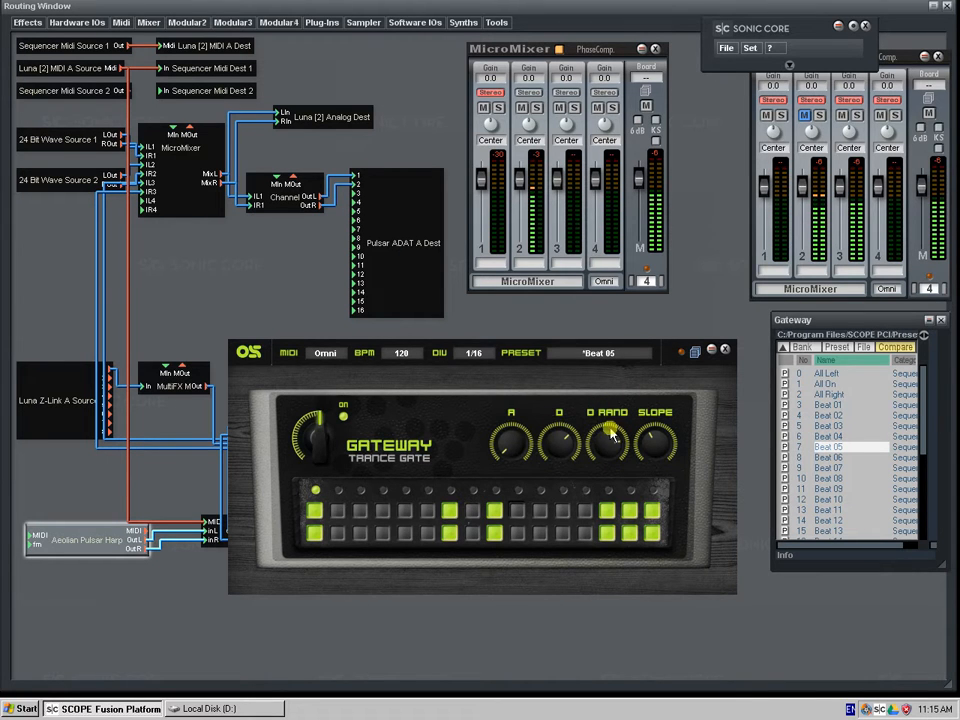
click(449, 512)
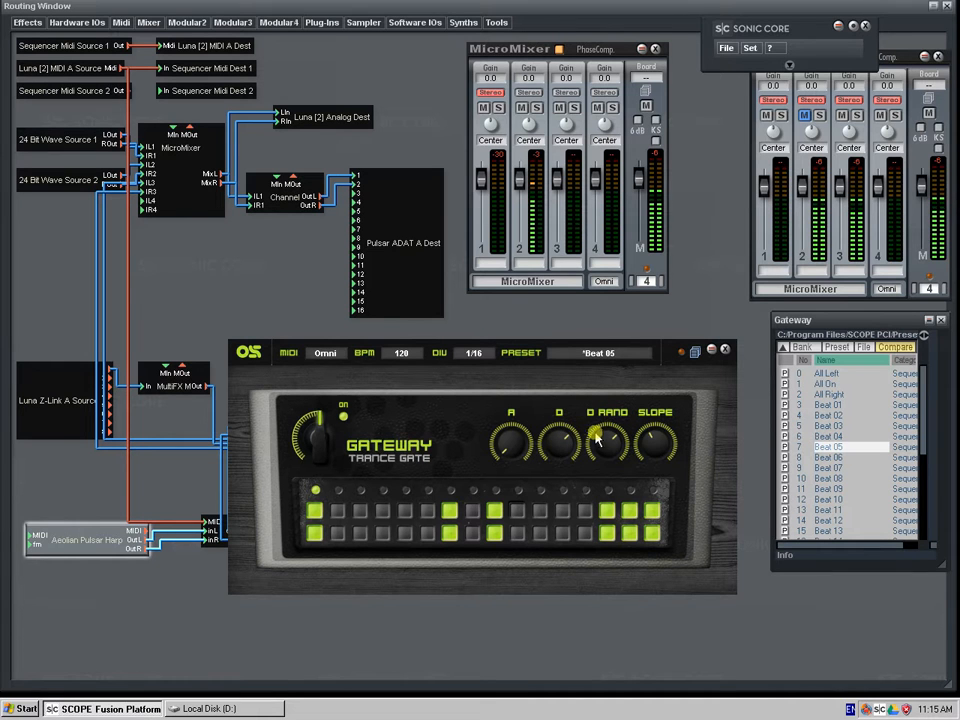
click(548, 448)
drag(548, 448, 574, 394)
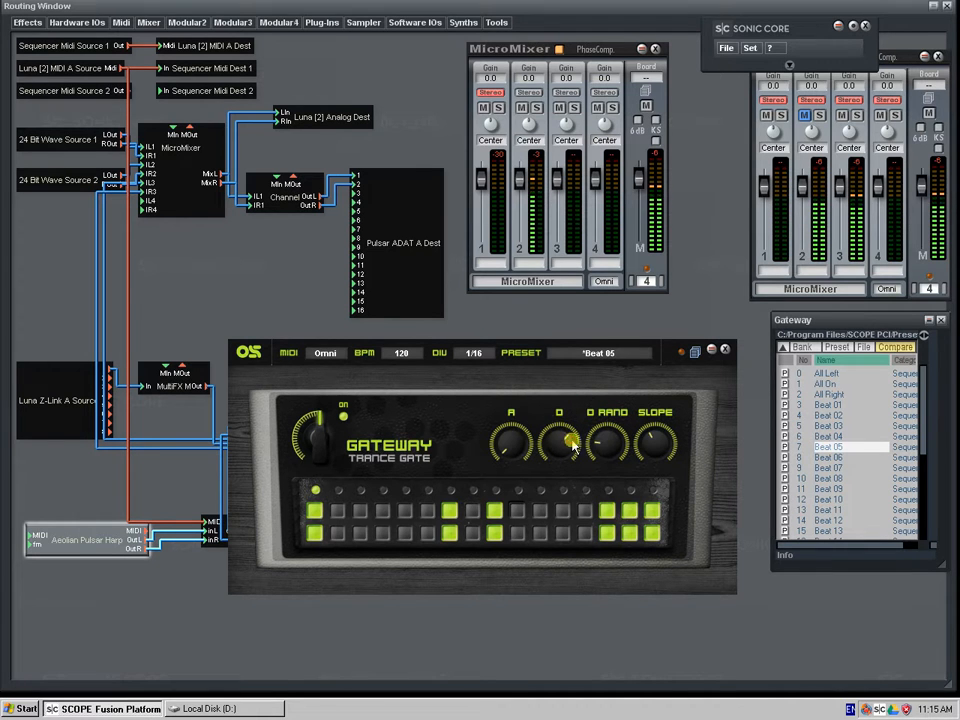
drag(605, 448, 626, 474)
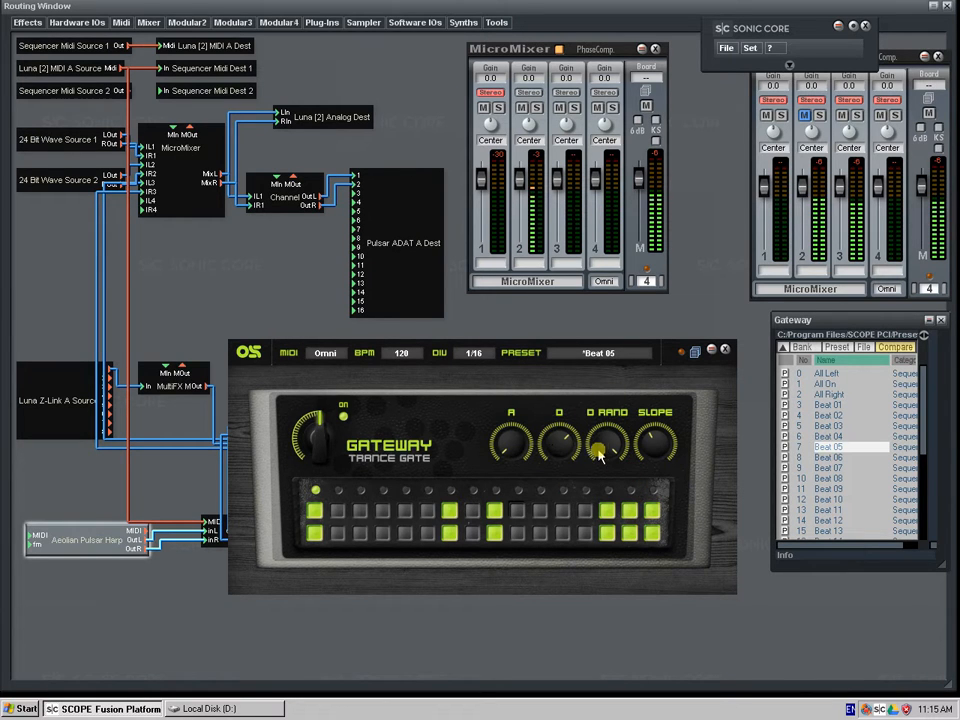
- Load the All On preset, turn A to minimum, raise D and readjust D RAND
click(820, 384)
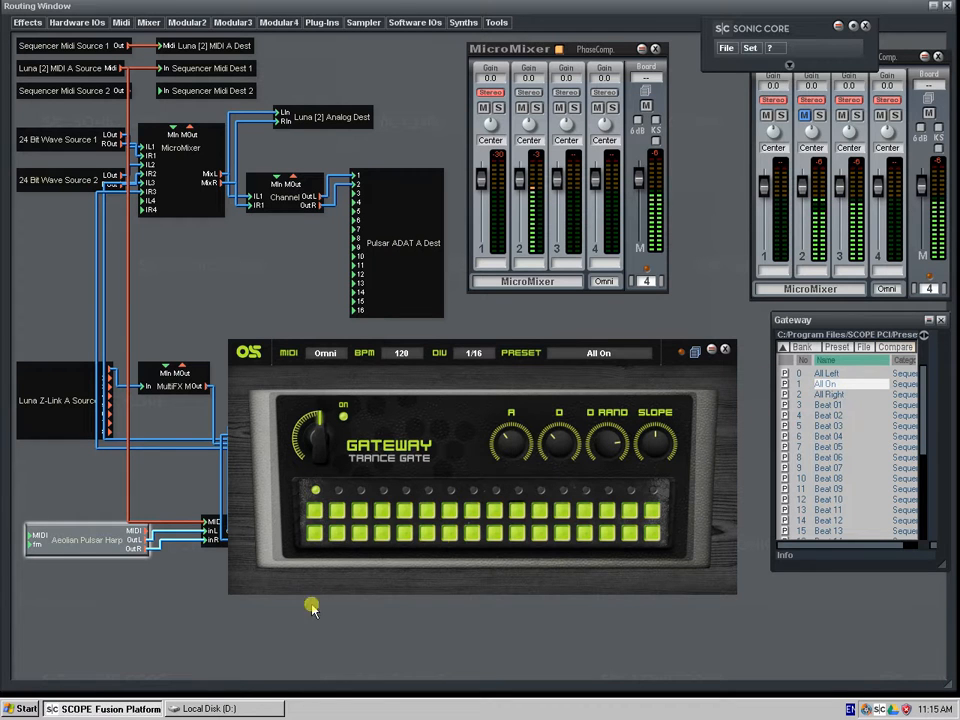
drag(514, 455, 440, 544)
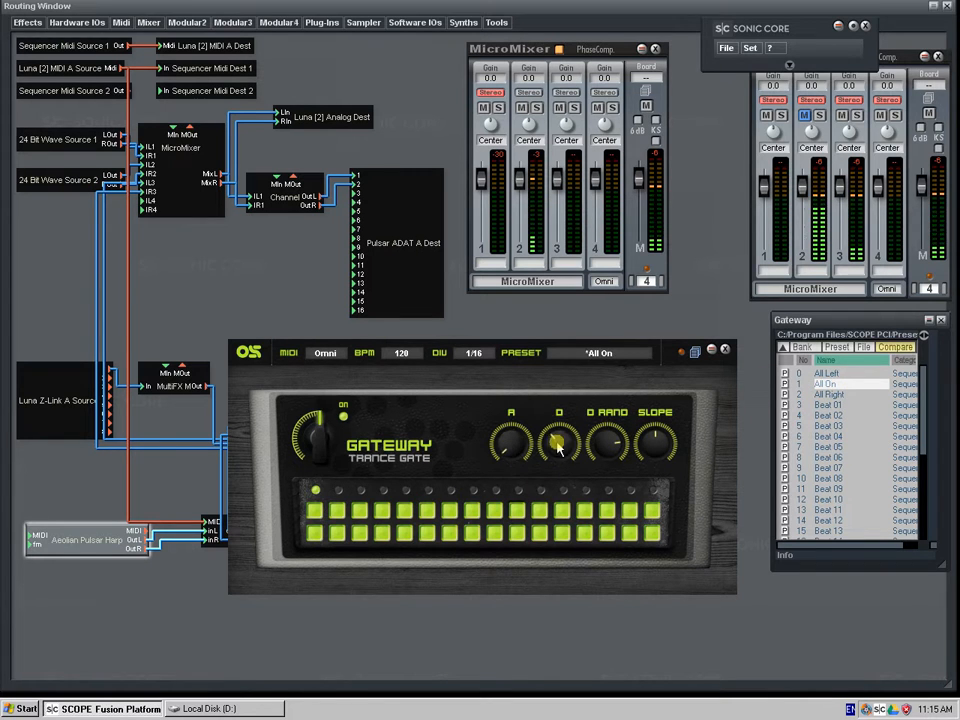
drag(559, 444, 560, 388)
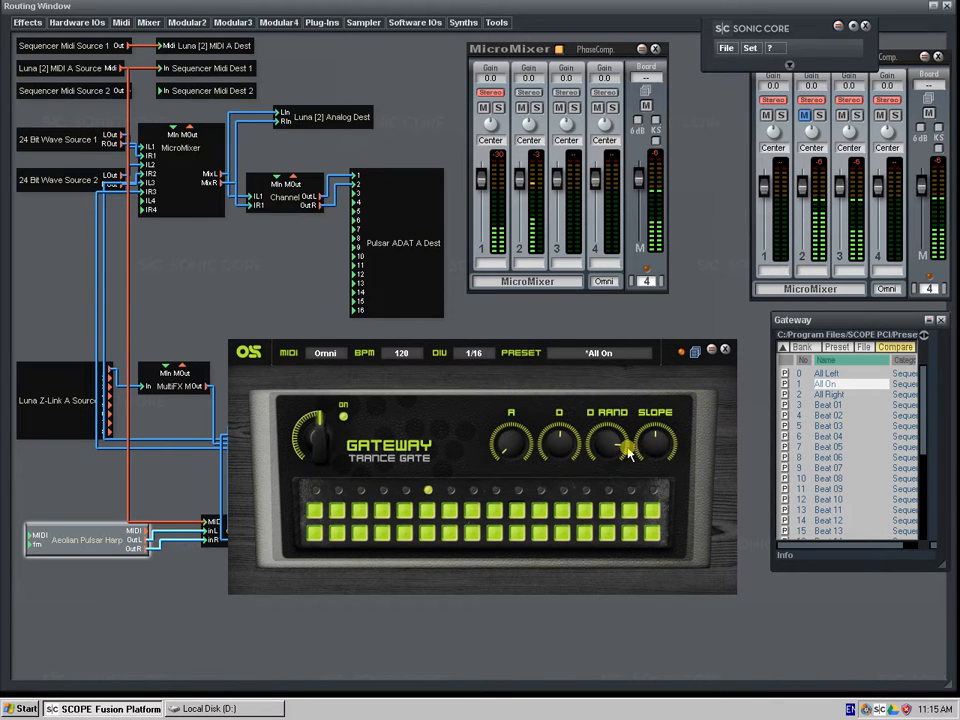
drag(560, 452, 585, 461)
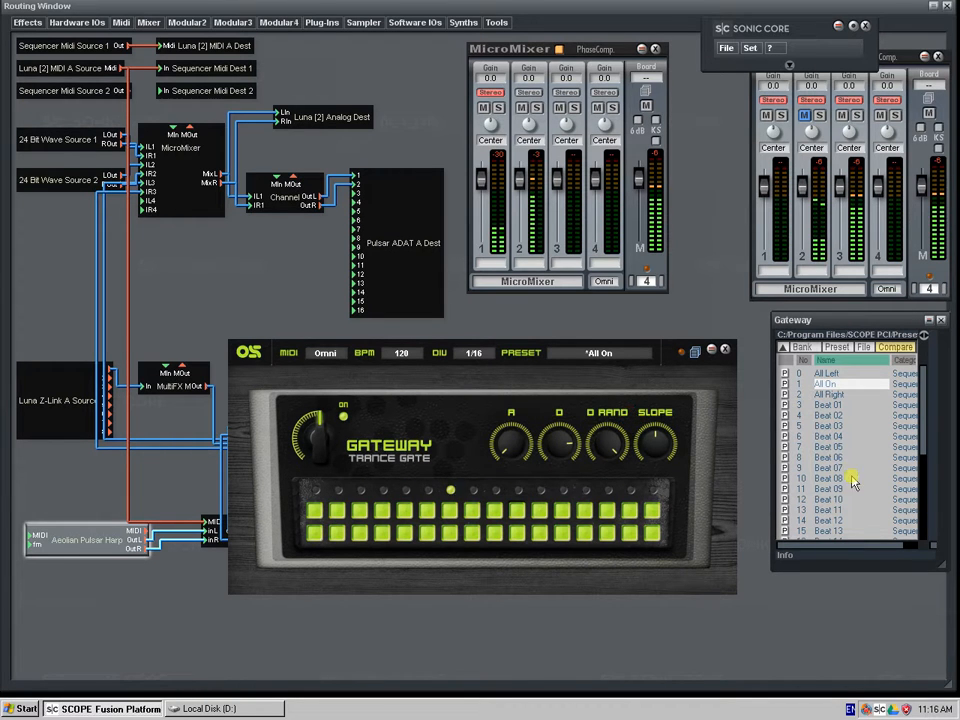
- Load the Beat 06 preset and move and enlarge the Gateway preset list to fit all presets
click(828, 457)
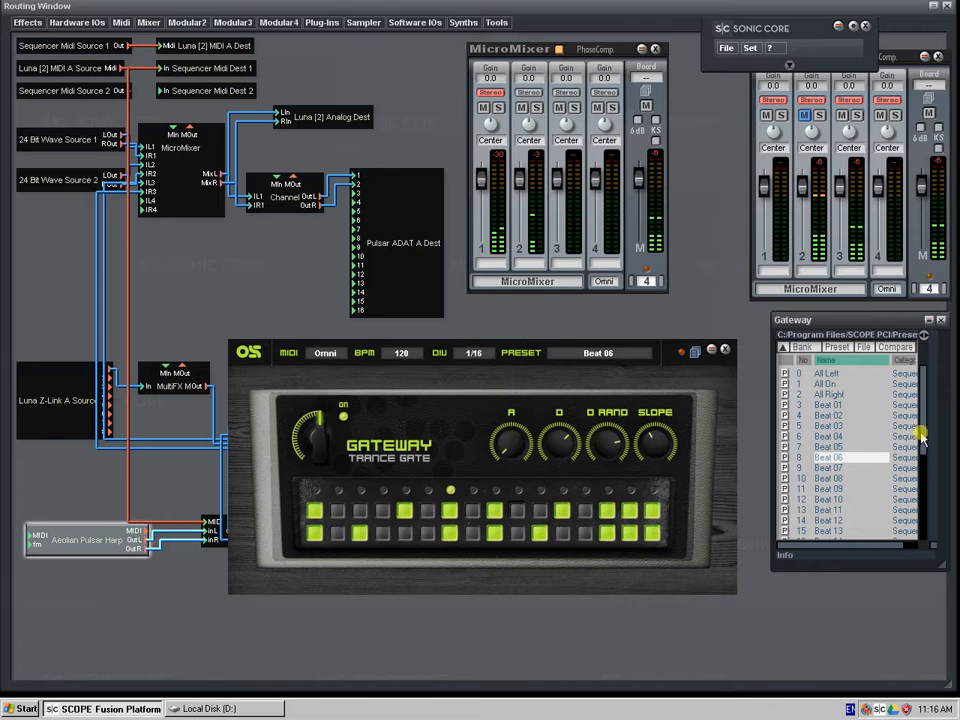
drag(930, 568, 935, 686)
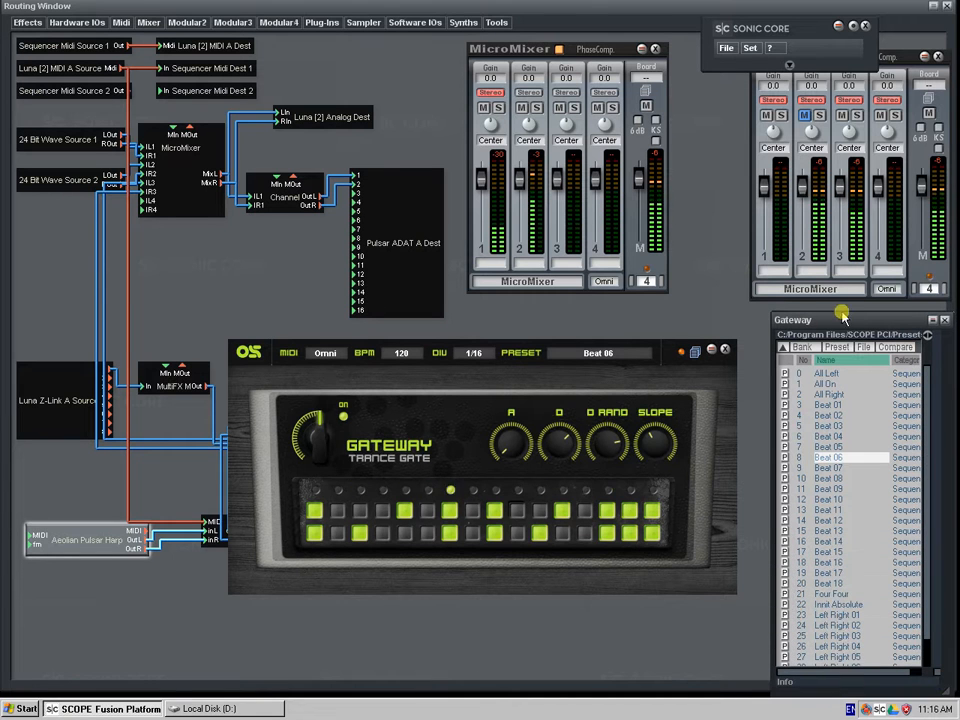
drag(849, 319, 832, 119)
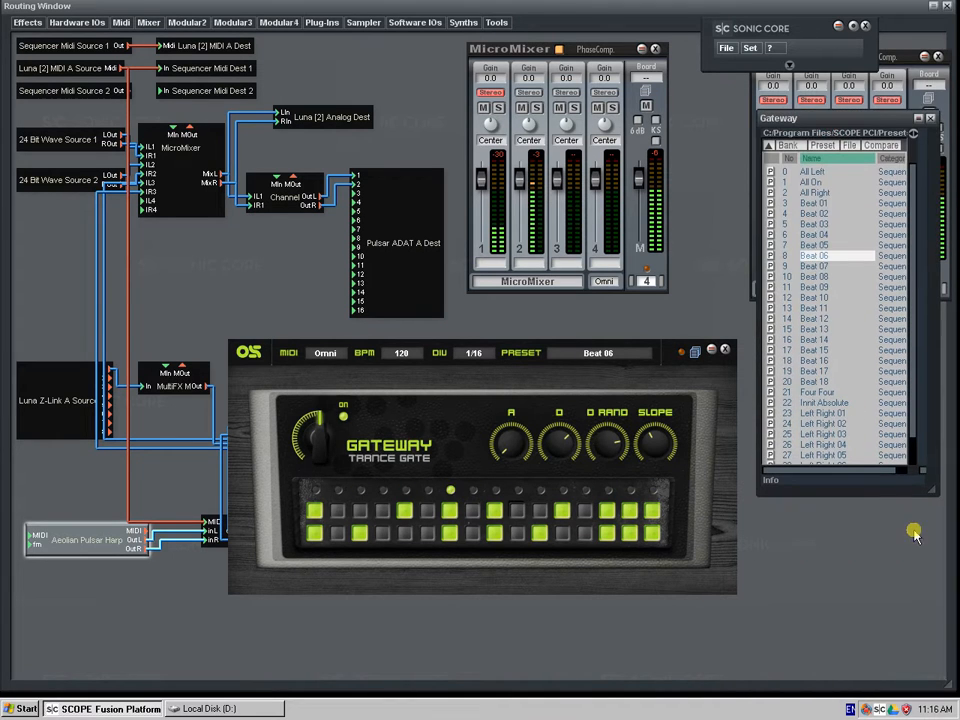
drag(929, 488, 920, 619)
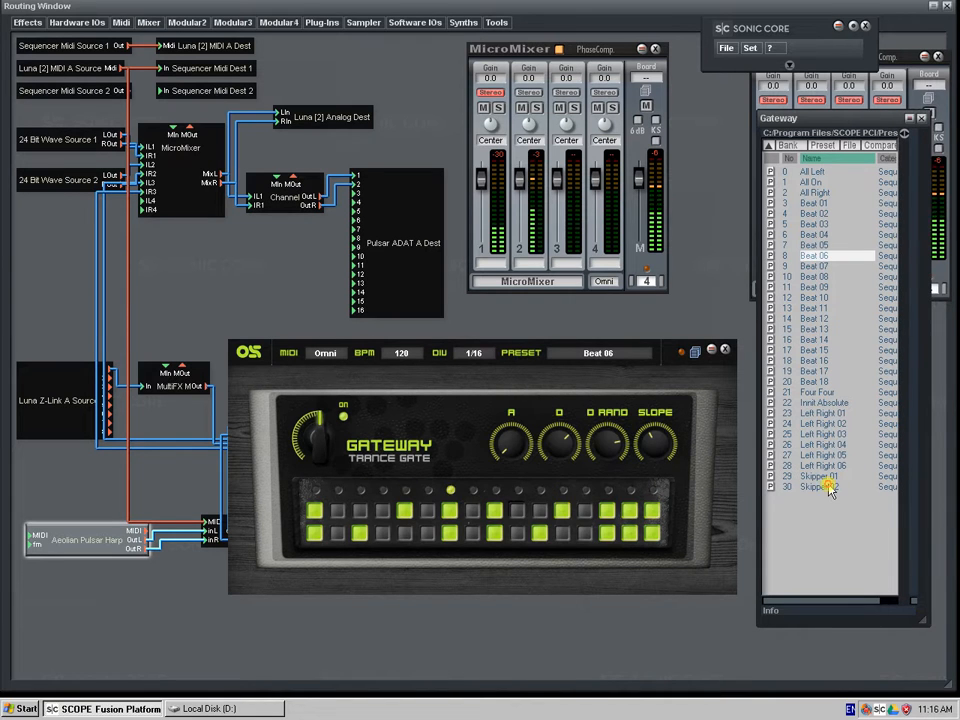
- Load the Skipper 02 preset, turn its A knob to minimum and raise D RAND
click(829, 487)
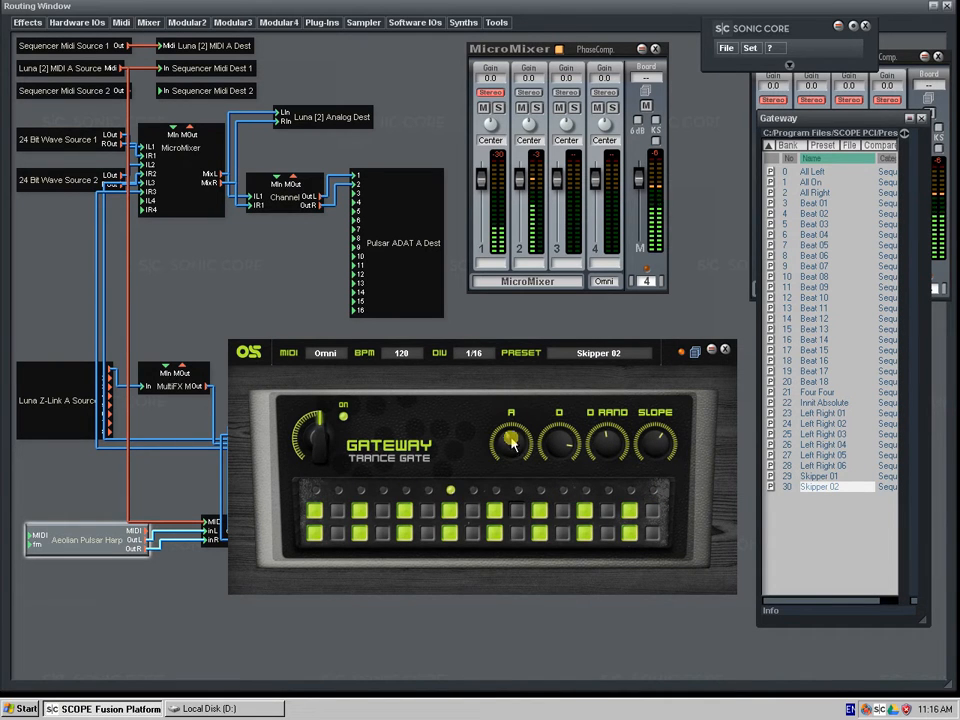
drag(512, 441, 375, 540)
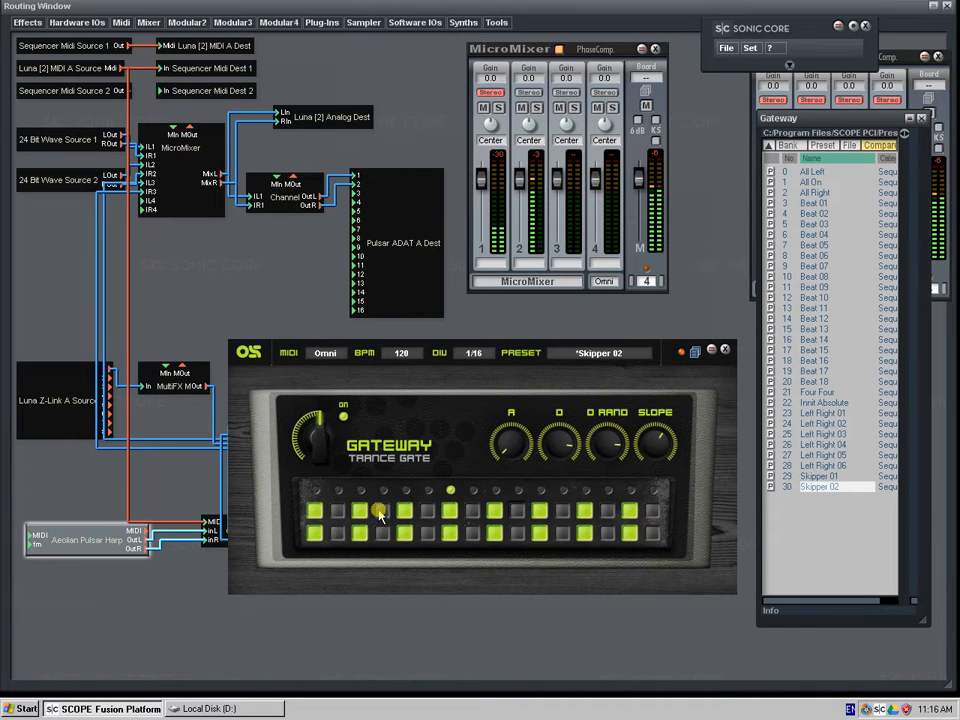
- Enable steps 2, 12, 14 and 16 in both rows of the Skipper 02 gate pattern
click(337, 512)
click(562, 510)
click(563, 532)
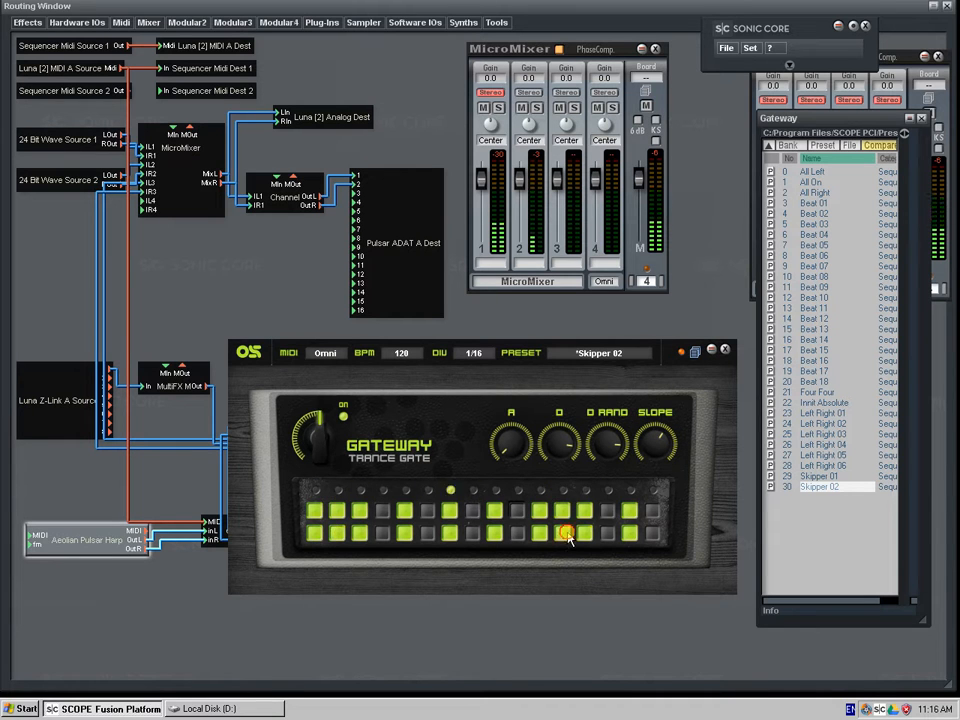
click(607, 510)
click(606, 538)
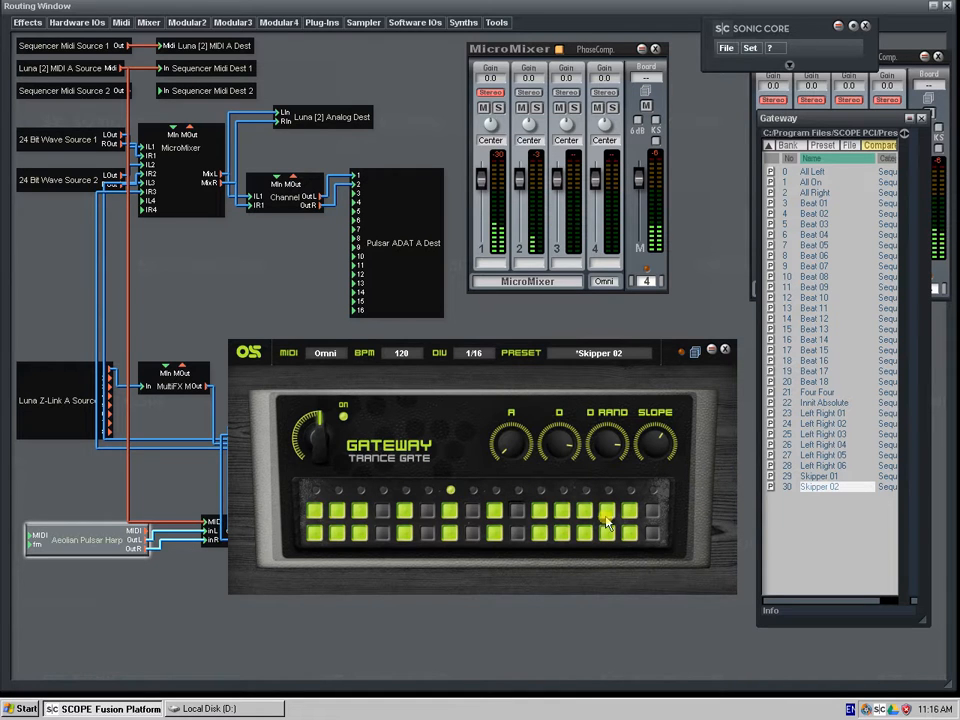
click(652, 511)
click(652, 533)
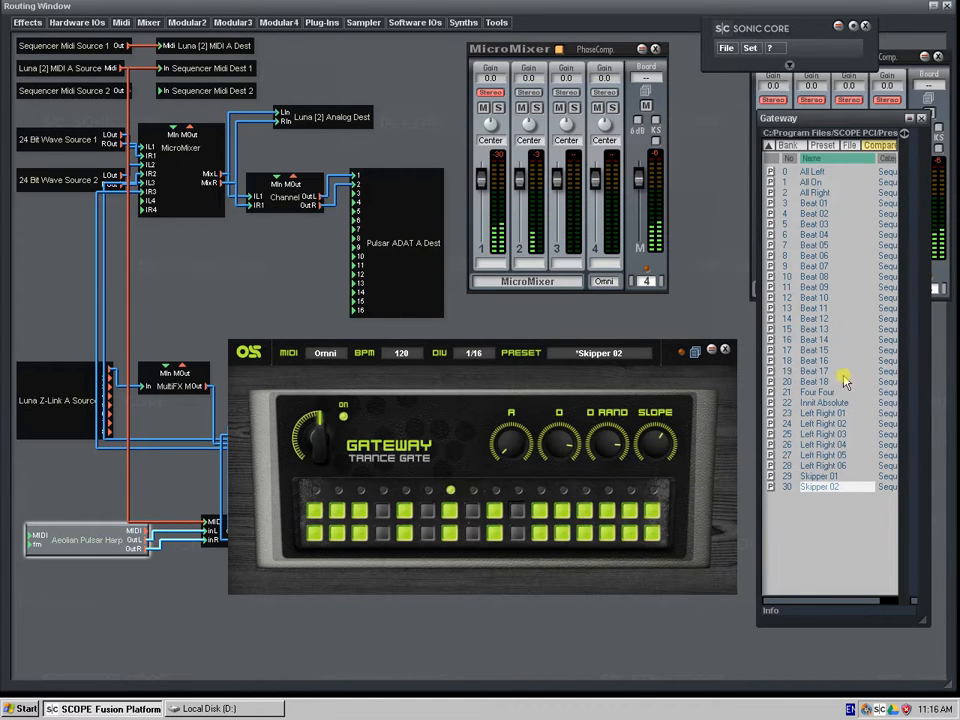
- Audition the Left Right 03 and Beat 13 presets, setting A and D RAND to minimum and raising D on Beat 13
click(825, 434)
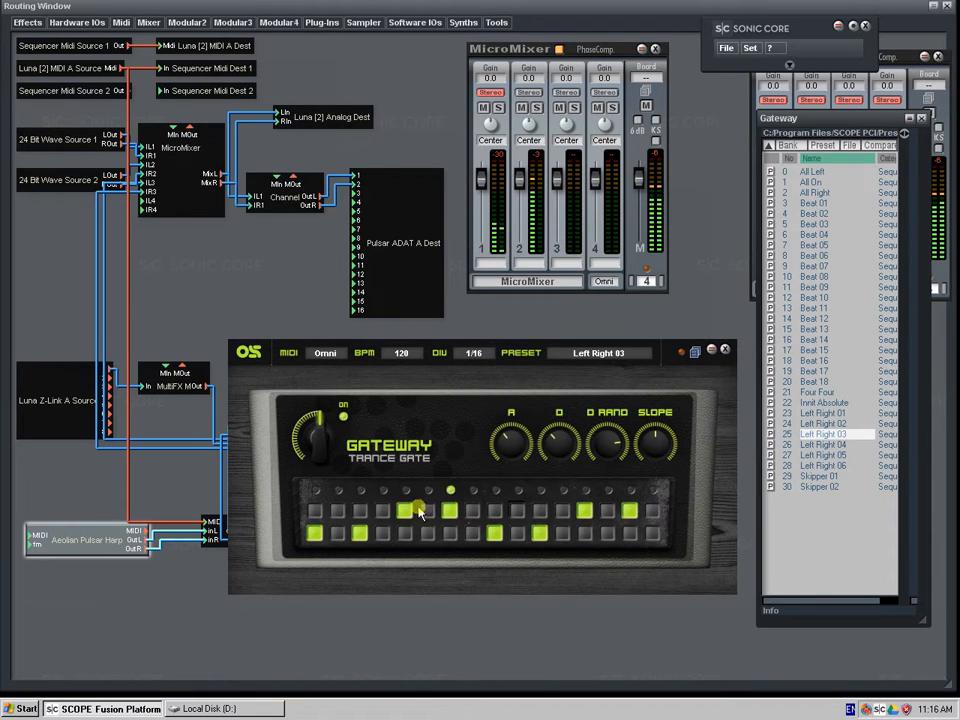
click(818, 330)
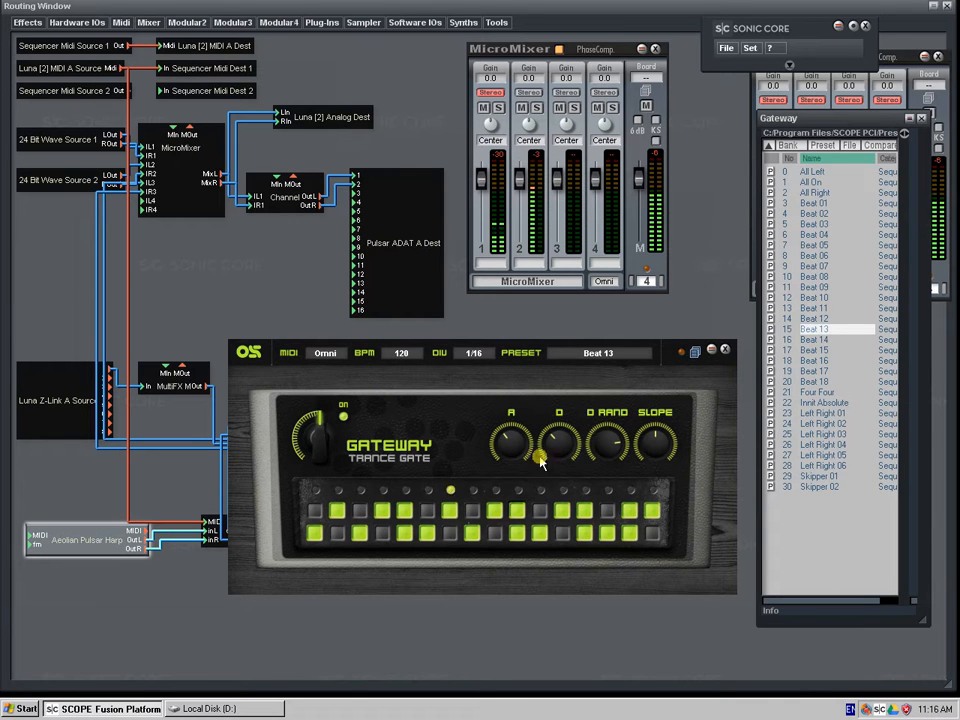
drag(542, 448, 563, 458)
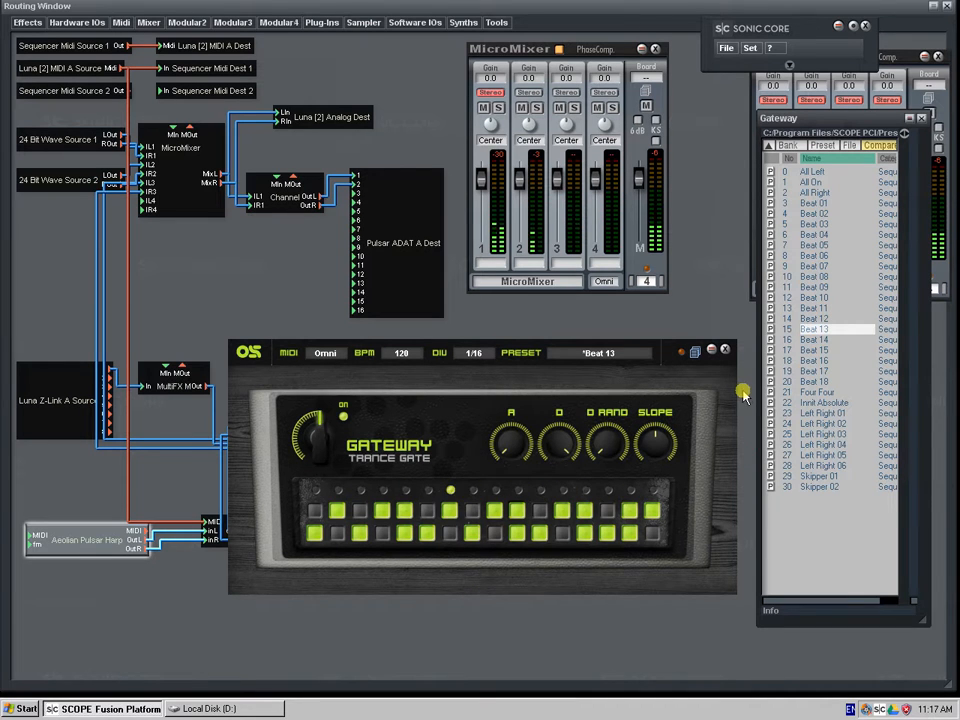
- Load the Beat 09 preset, turn A to minimum and raise D
click(797, 287)
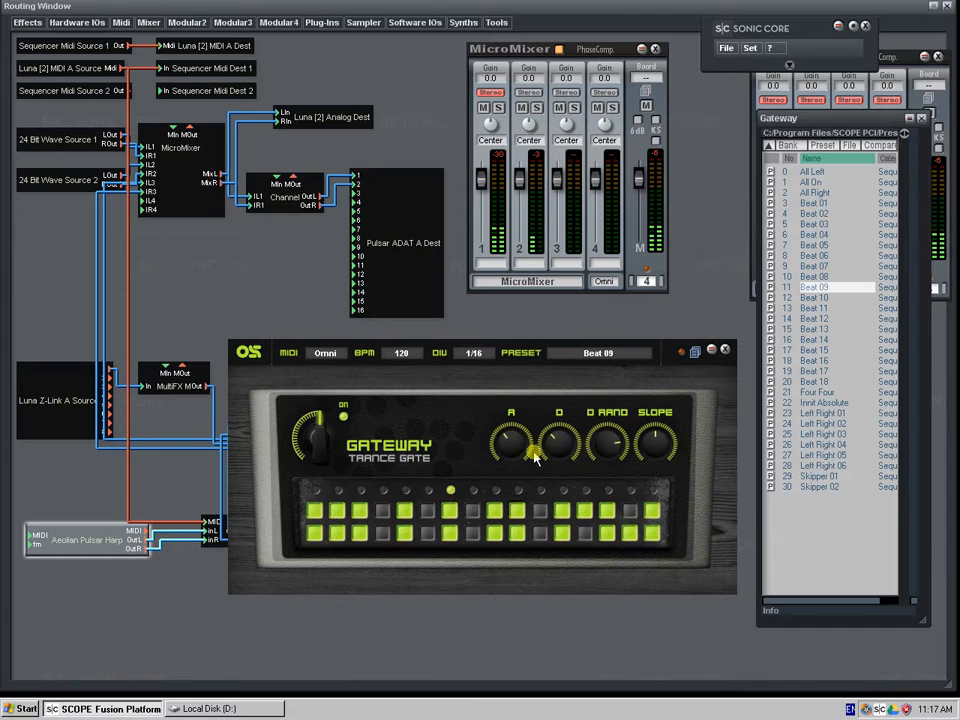
drag(516, 447, 498, 458)
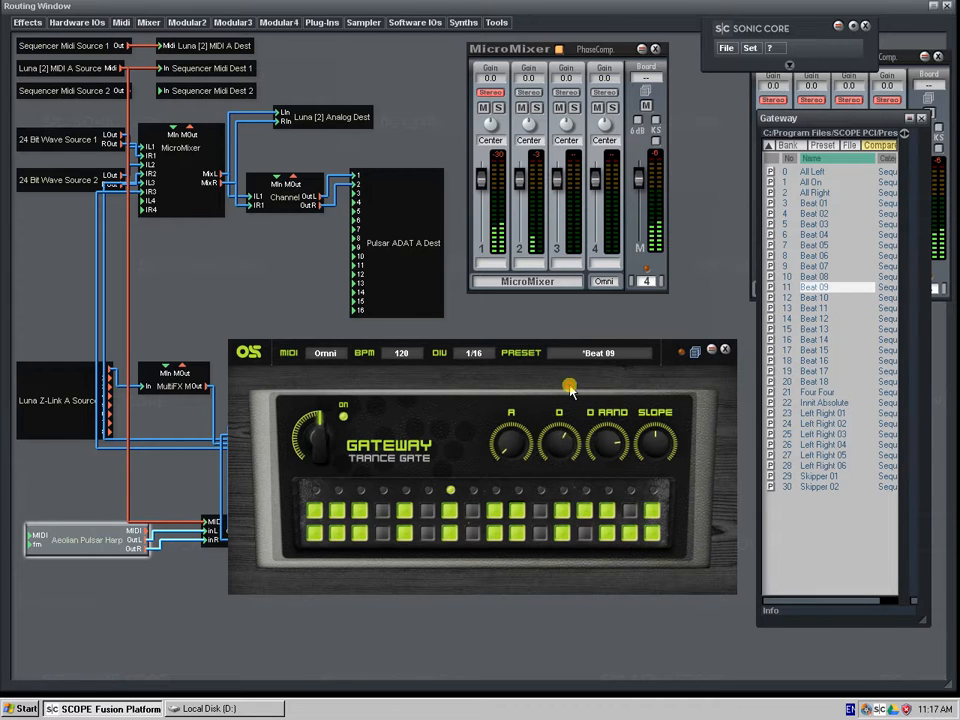
- Audition the Beat 03 preset, load Beat 08, and nudge the Gateway panel slightly
click(812, 223)
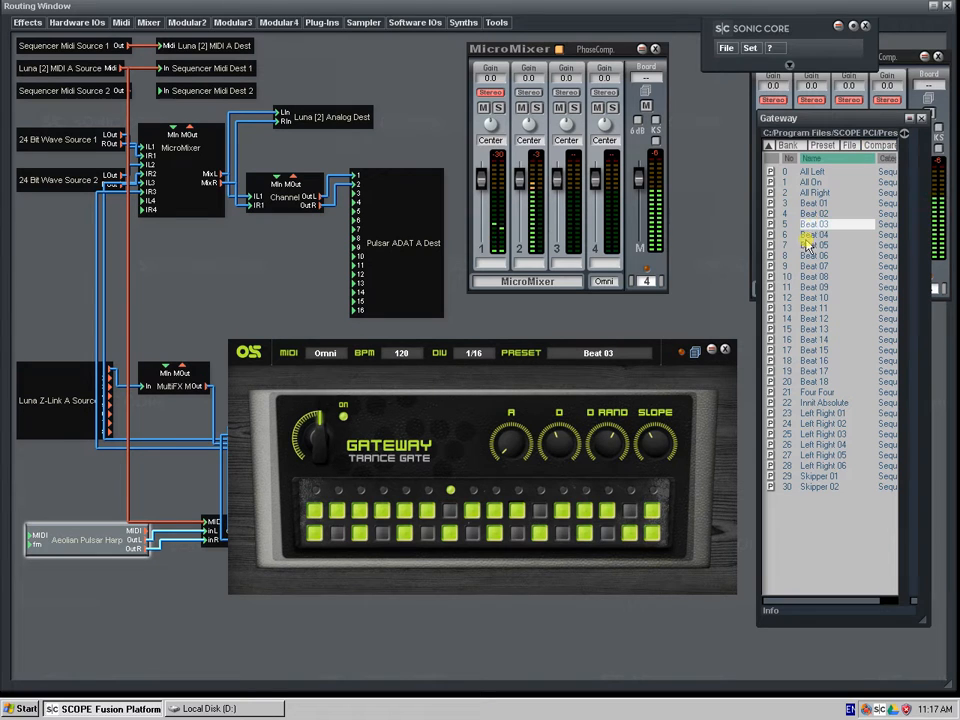
click(824, 277)
mouse_move(437, 386)
mouse_down()
mouse_move(377, 538)
mouse_move(441, 387)
mouse_up()
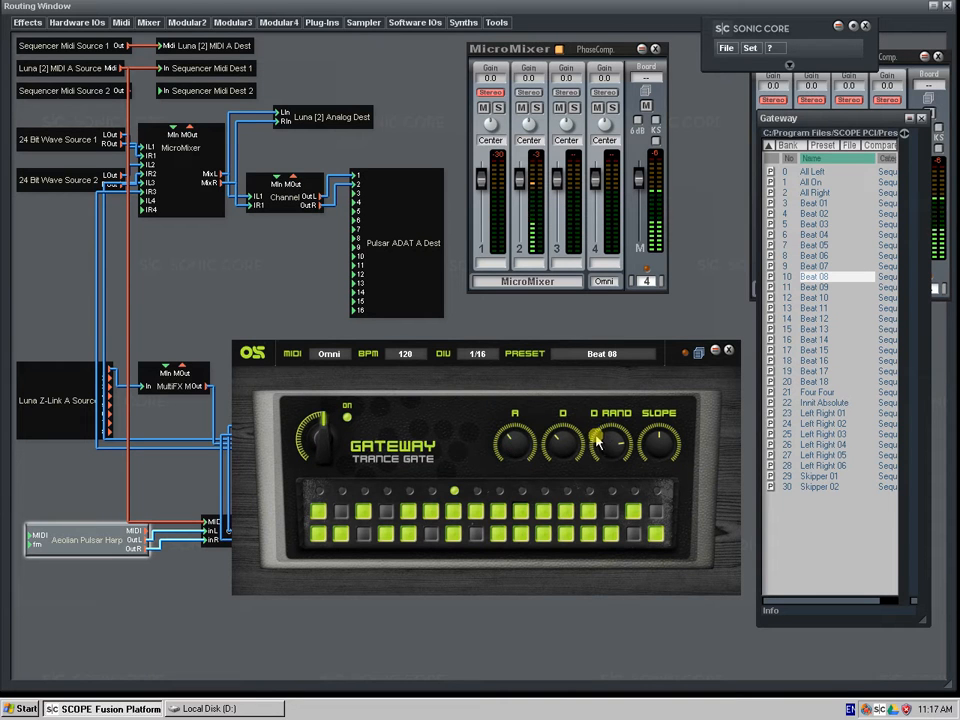
- Close the Gateway panel and move the Gateway module closer to the Aeolian Pulsar Harp module
click(730, 350)
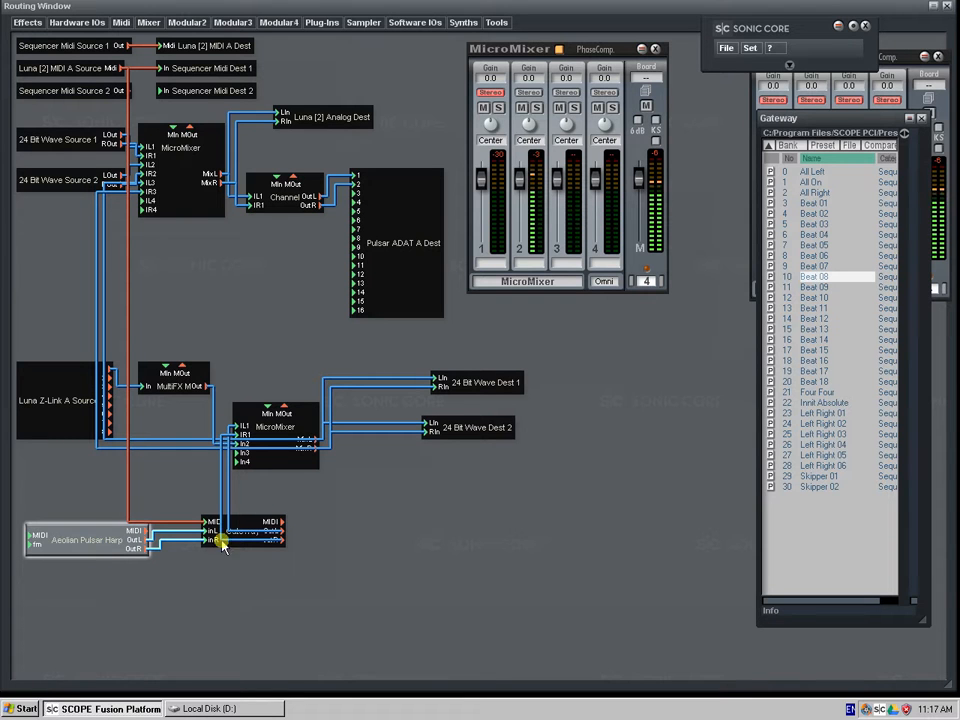
mouse_move(242, 521)
mouse_down()
mouse_move(213, 514)
mouse_move(240, 527)
mouse_up()
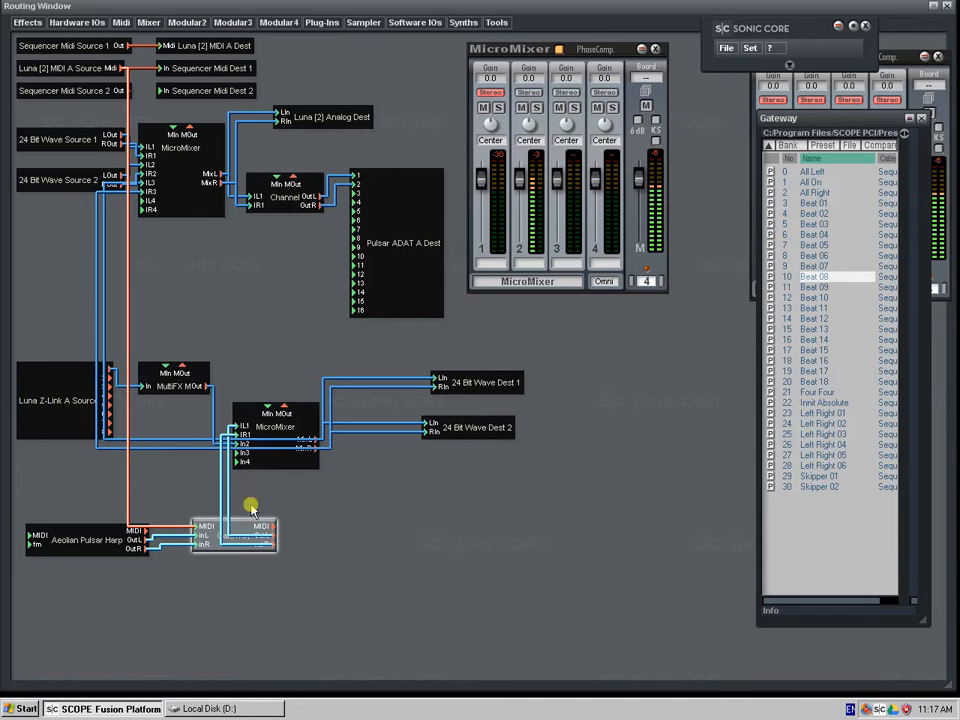
mouse_move(251, 521)
mouse_down()
mouse_move(226, 512)
mouse_move(236, 528)
mouse_up()
- Reopen the Gateway panel, slightly readjust D RAND on Beat 08, and close the panel
double_click(238, 531)
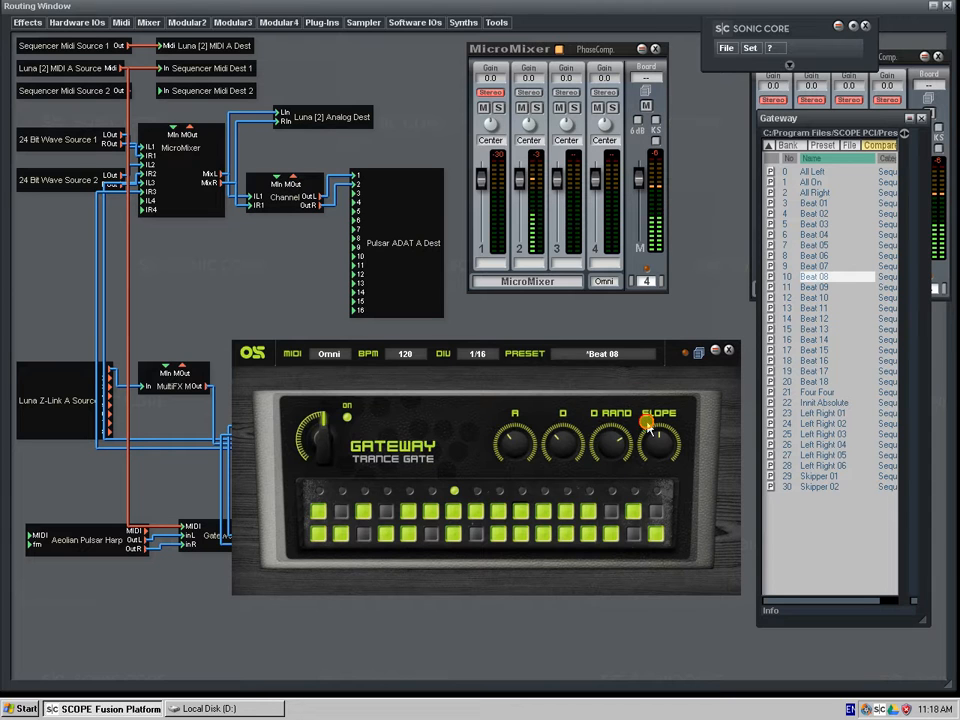
click(729, 350)
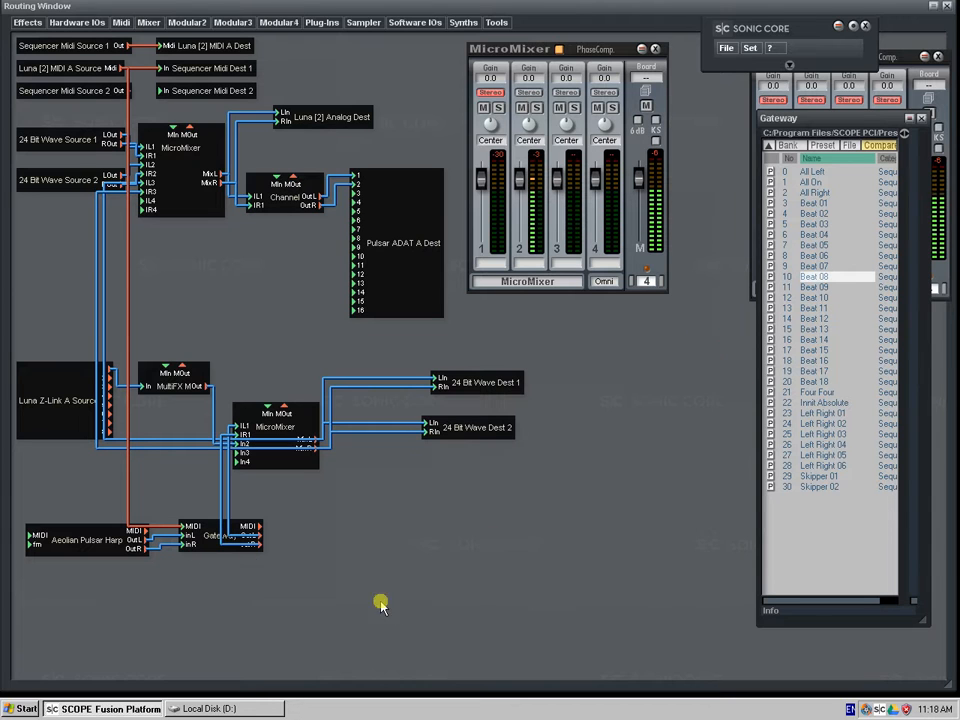
- Move the Aeolian Pulsar Harp module slightly lower than the Gateway module
click(104, 540)
drag(104, 540, 104, 554)
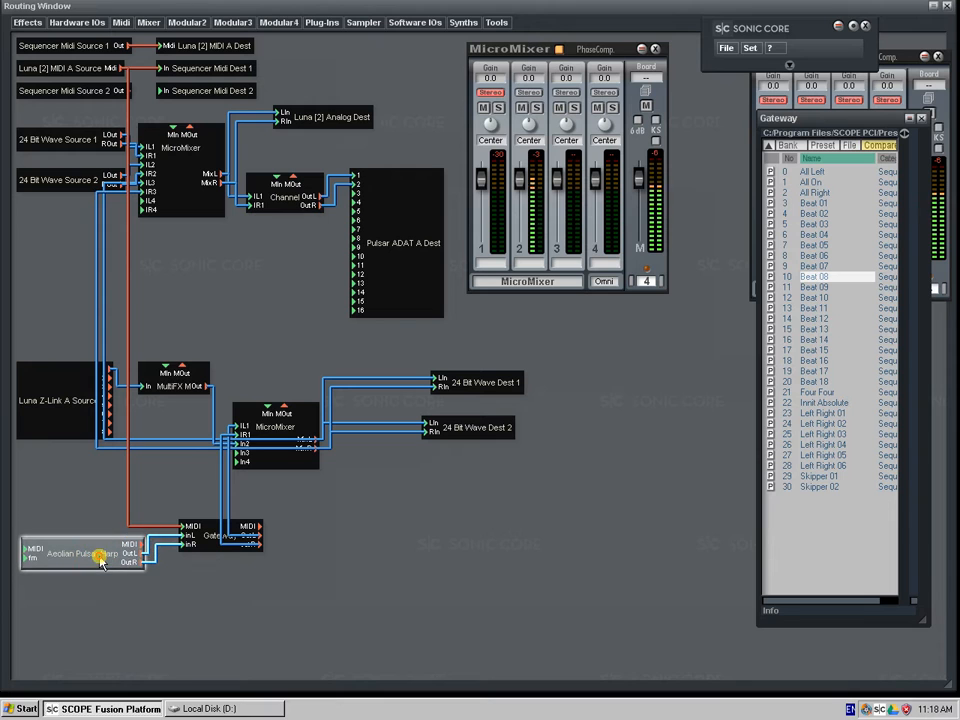